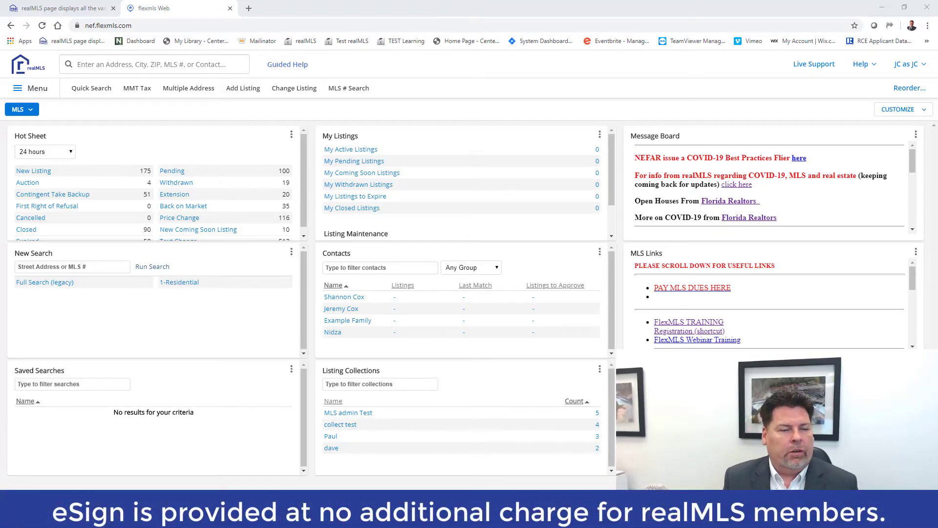
Launch Form Simplicity from the Applications list in the flexmls Menu.
{"action": "left_click", "coordinate": [29, 90]}
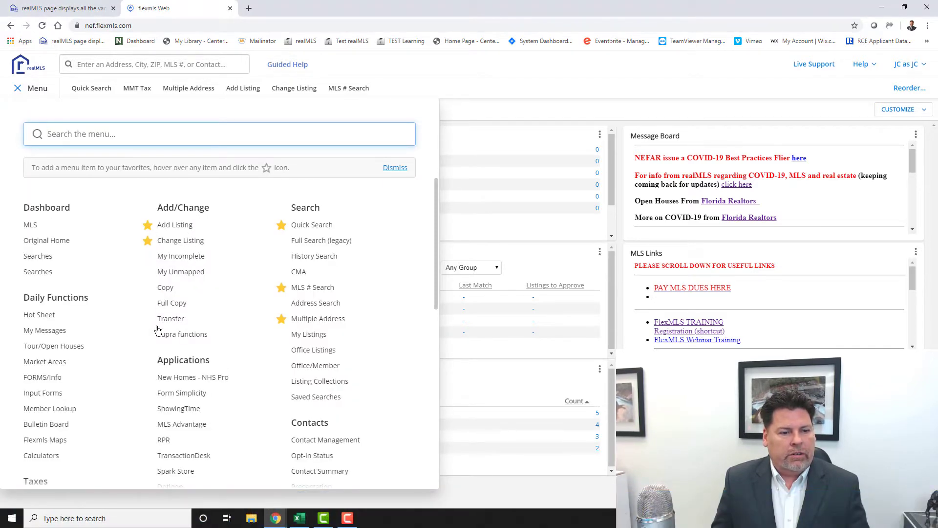
{"action": "mouse_move", "coordinate": [164, 367]}
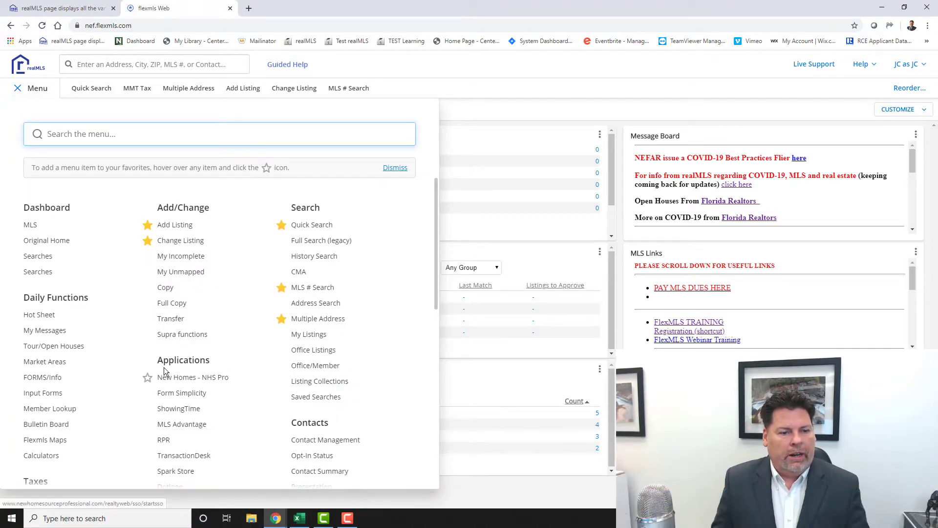
{"action": "left_click", "coordinate": [176, 396]}
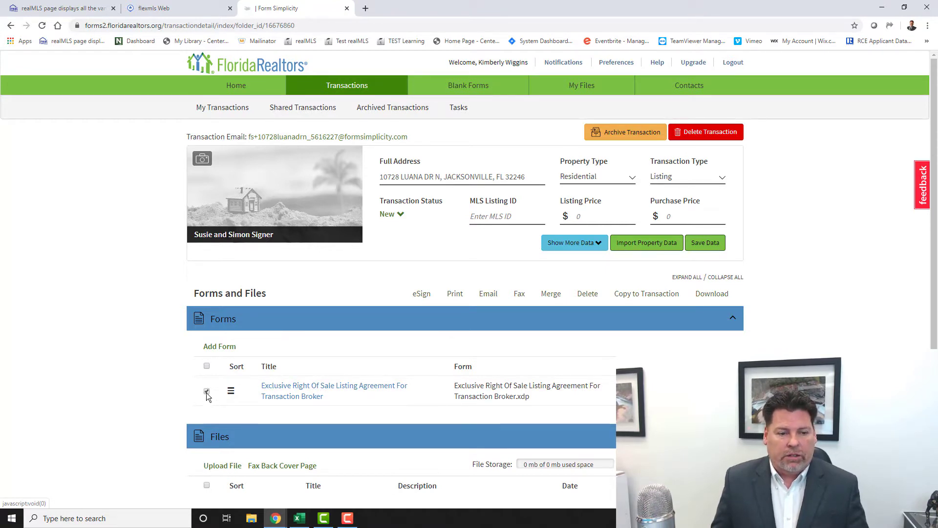
Start an eSign for the ticked listing agreement and create a new eSign session.
{"action": "left_click", "coordinate": [421, 295]}
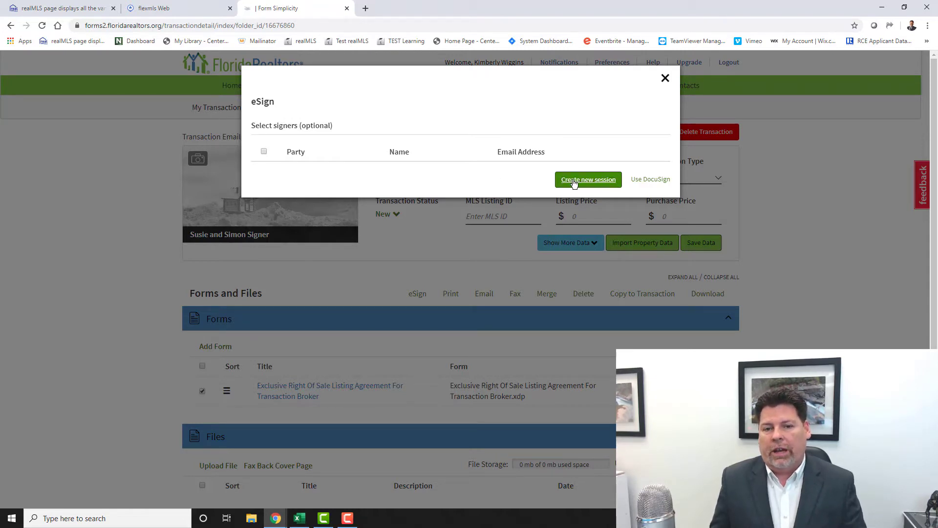
{"action": "left_click", "coordinate": [574, 180]}
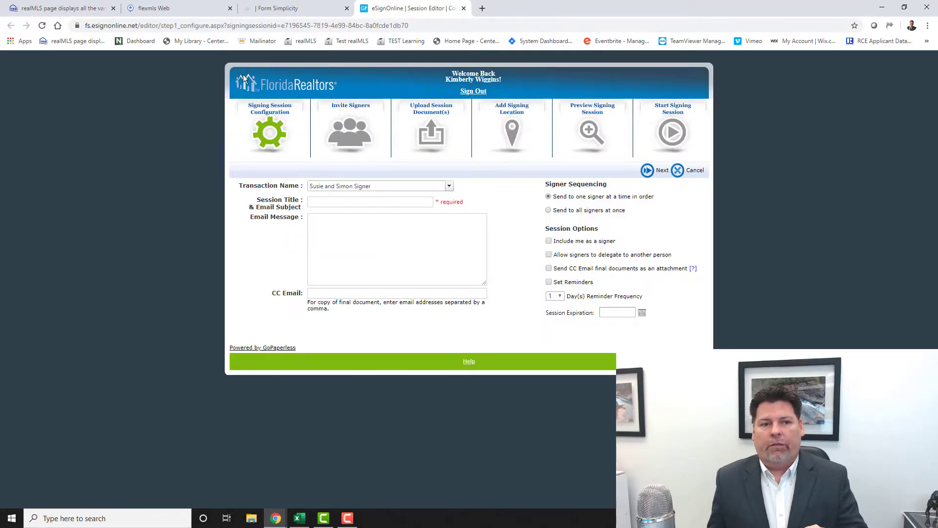
Title the session 'Listing Agreement signing' and continue to Invite Signers.
{"action": "left_click", "coordinate": [295, 8]}
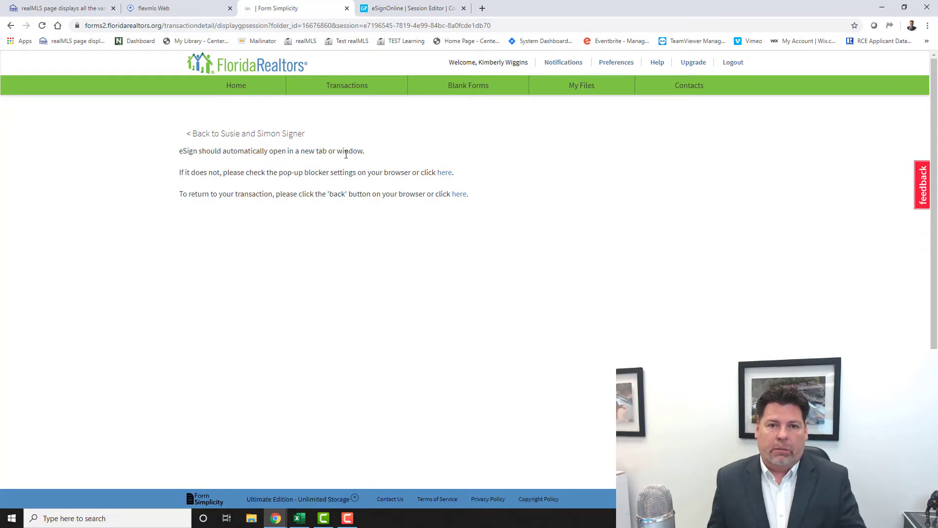
{"action": "left_click", "coordinate": [381, 9]}
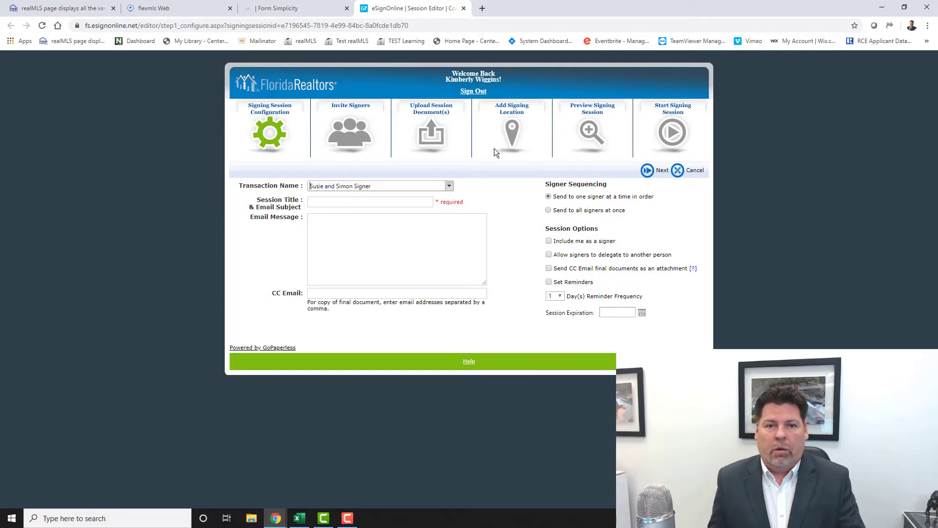
{"action": "key", "text": "Tab"}
{"action": "type", "text": "Listing Agreement signing"}
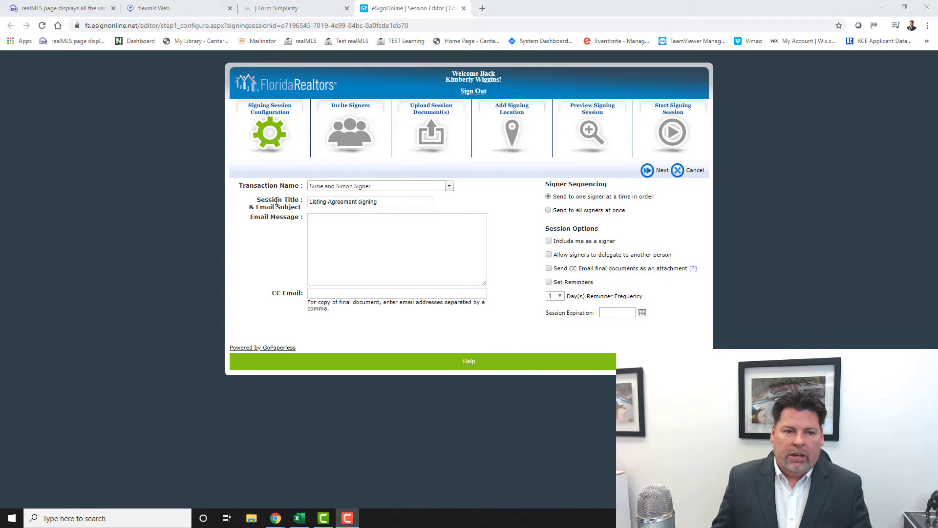
{"action": "left_click", "coordinate": [647, 171]}
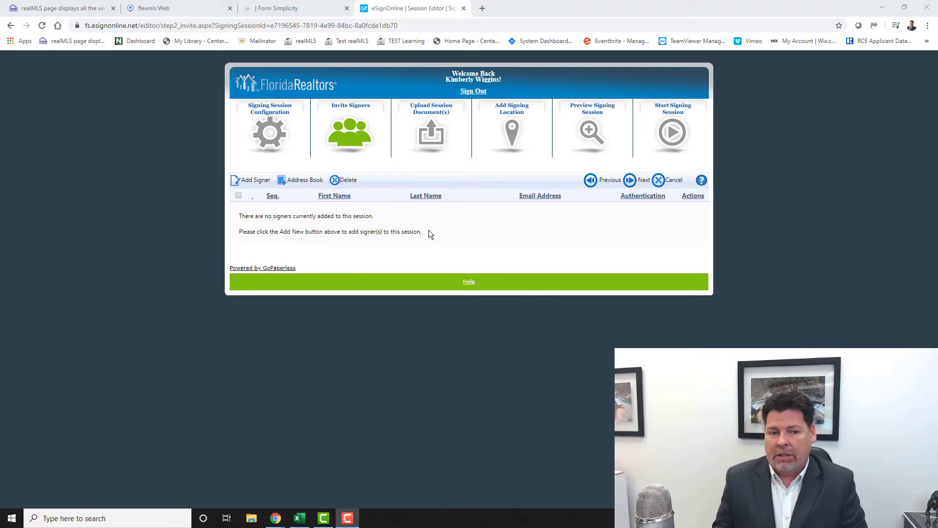
Add the first seller as a signer with first name, last name and e-mail, authentication None.
{"action": "left_click", "coordinate": [245, 182]}
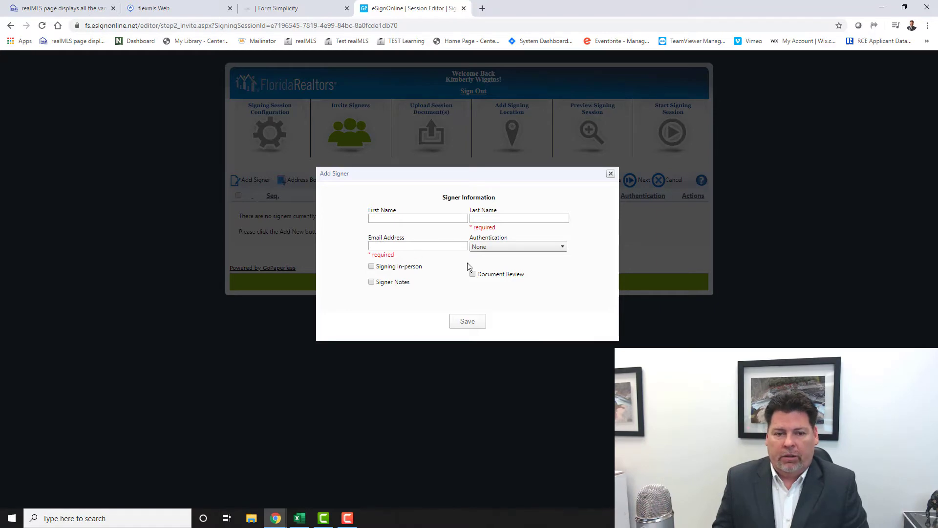
{"action": "left_click", "coordinate": [536, 247]}
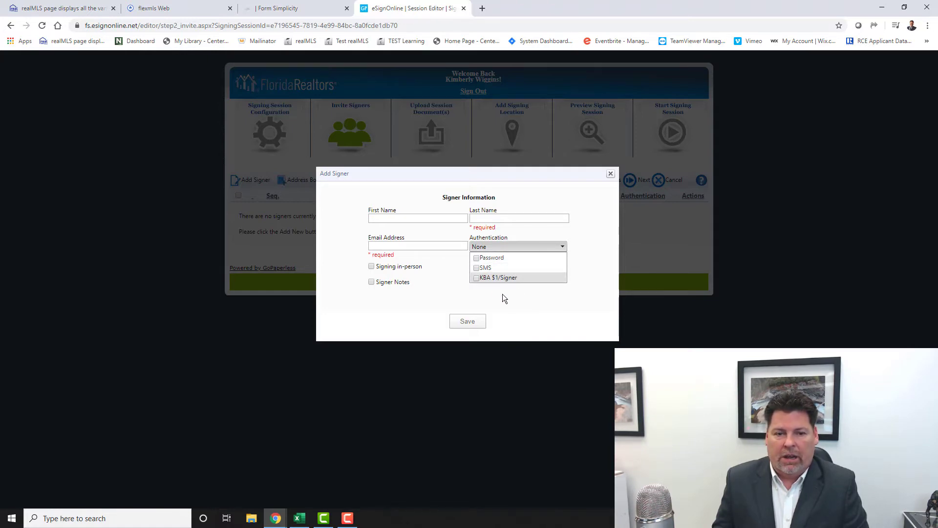
{"action": "left_click", "coordinate": [553, 305]}
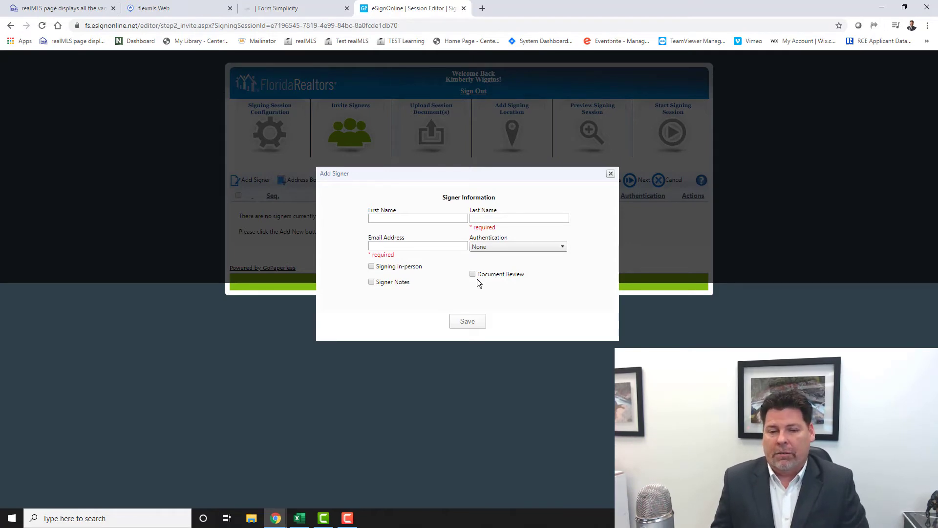
{"action": "left_click", "coordinate": [383, 217]}
{"action": "type", "text": "Sus"}
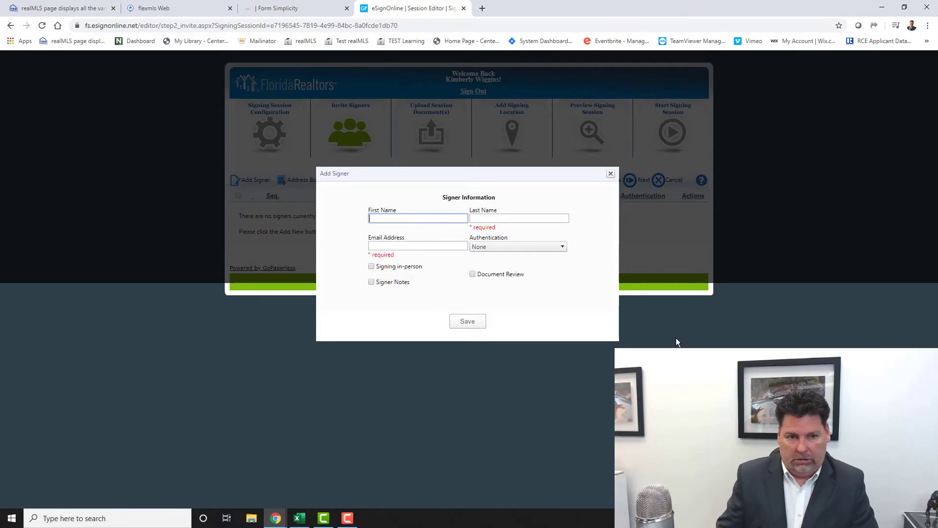
{"action": "type", "text": "ie"}
{"action": "key", "text": "Tab"}
{"action": "type", "text": "Signer"}
{"action": "key", "text": "Tab"}
{"action": "type", "text": "SSigner@email.com"}
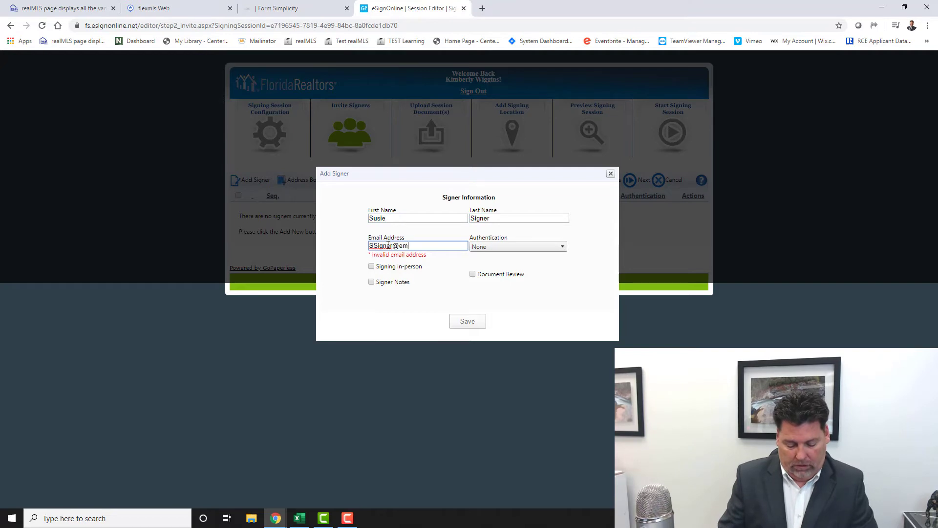
{"action": "left_click", "coordinate": [464, 322]}
Add the second seller as a signer with first name, last name and e-mail.
{"action": "type", "text": "Sam"}
{"action": "key", "text": "Tab"}
{"action": "type", "text": "Signer"}
{"action": "key", "text": "Tab"}
{"action": "type", "text": "SSigner@email.com"}
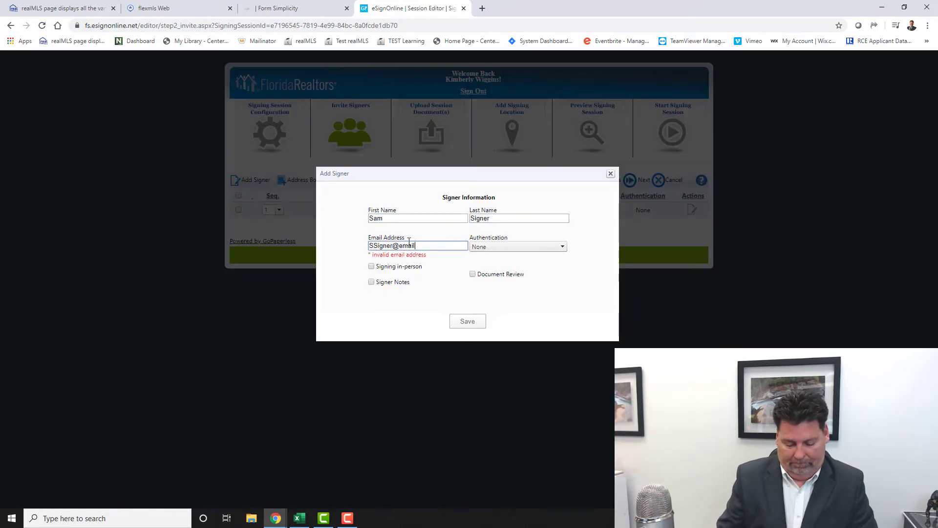
{"action": "left_click", "coordinate": [468, 321]}
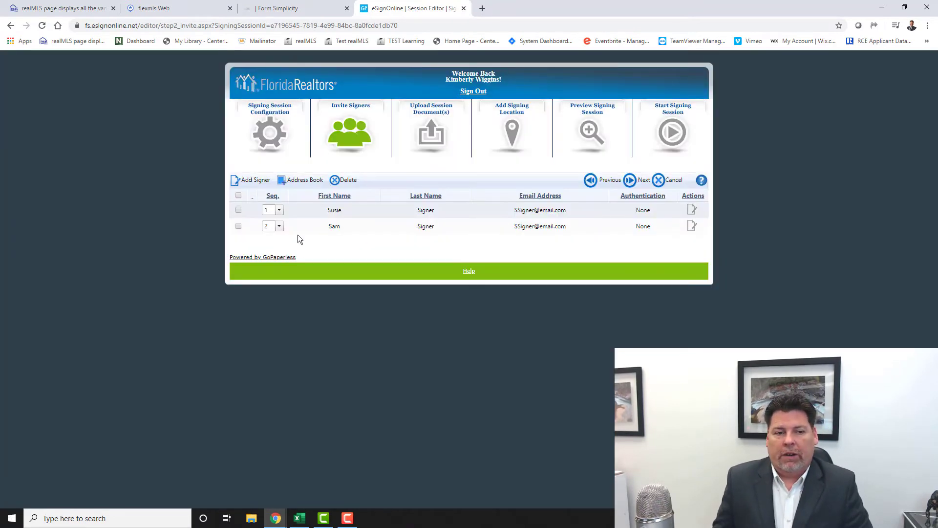
Re-save the first signer's details unchanged and continue to the document step.
{"action": "left_click", "coordinate": [278, 210]}
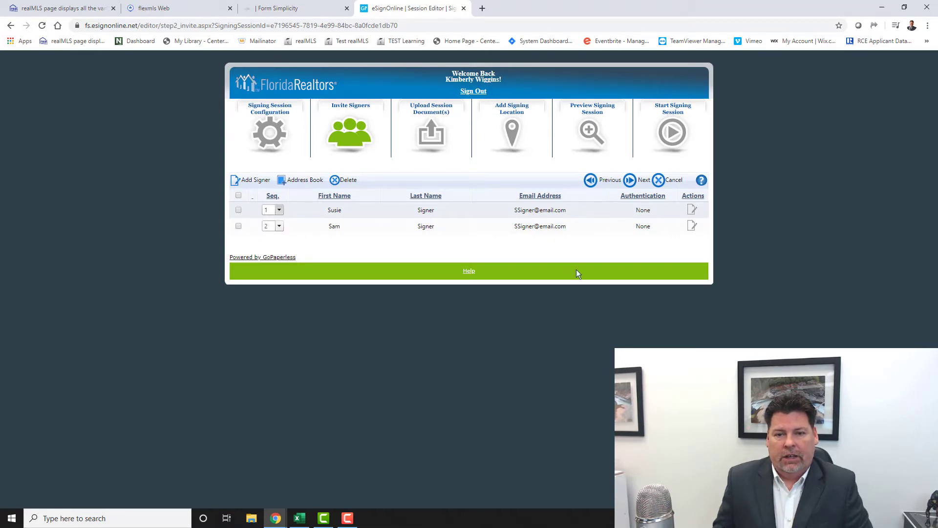
{"action": "left_click", "coordinate": [692, 211]}
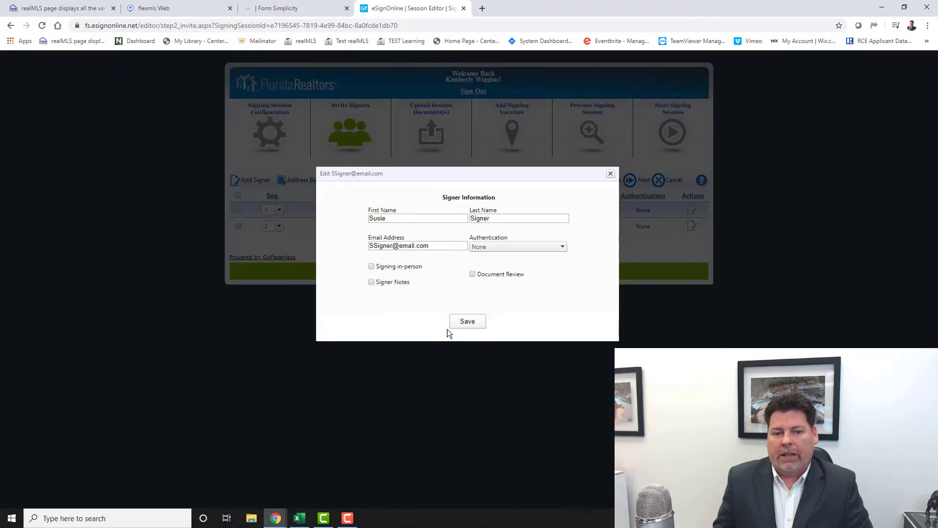
{"action": "left_click", "coordinate": [463, 321]}
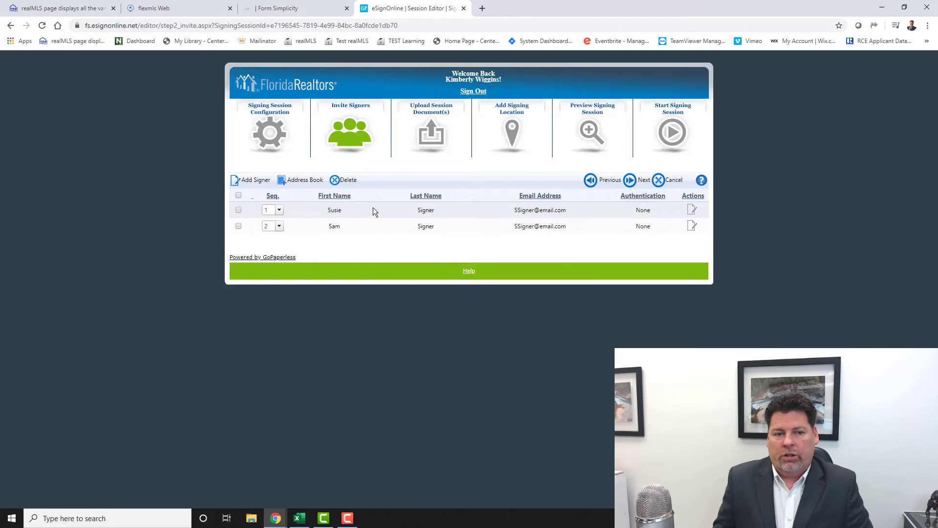
{"action": "left_click", "coordinate": [629, 180]}
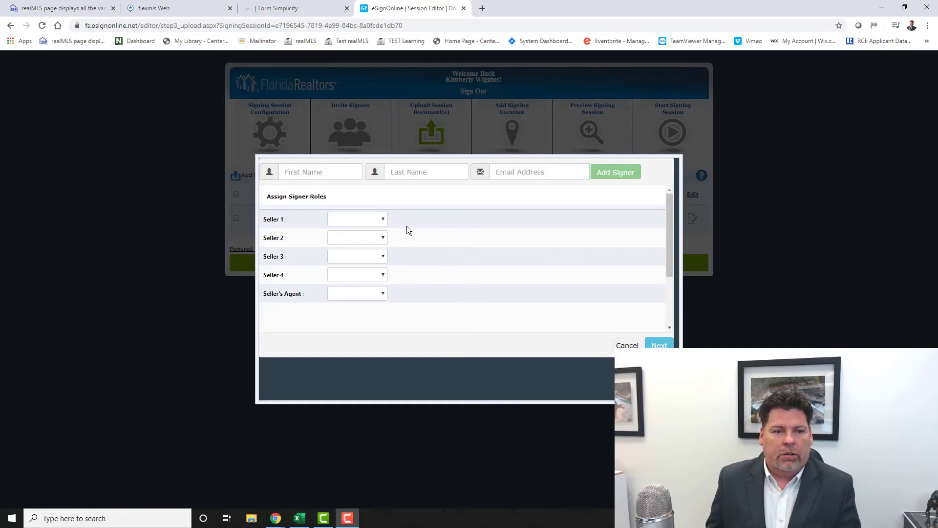
Assign the first signer to Seller 1 and the second to Seller 2, accepting the unassigned-locations warning.
{"action": "left_click", "coordinate": [380, 220]}
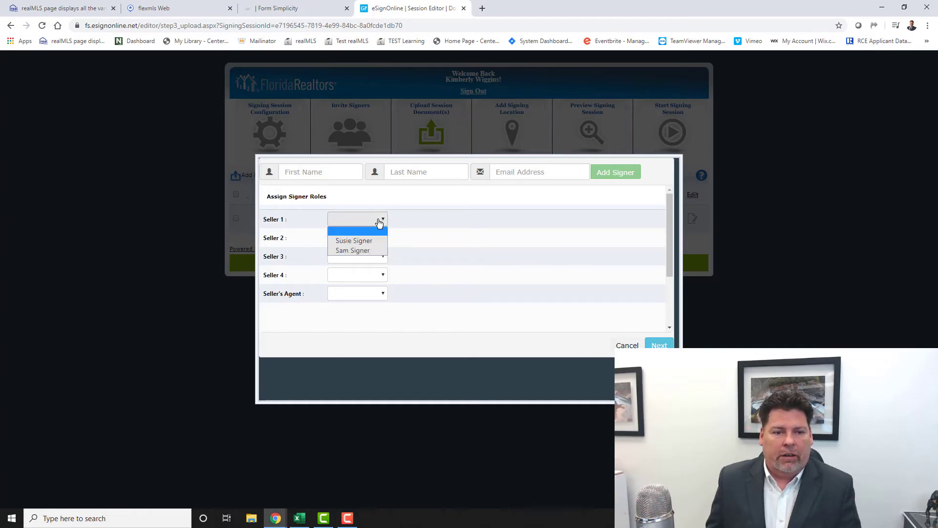
{"action": "left_click", "coordinate": [358, 243]}
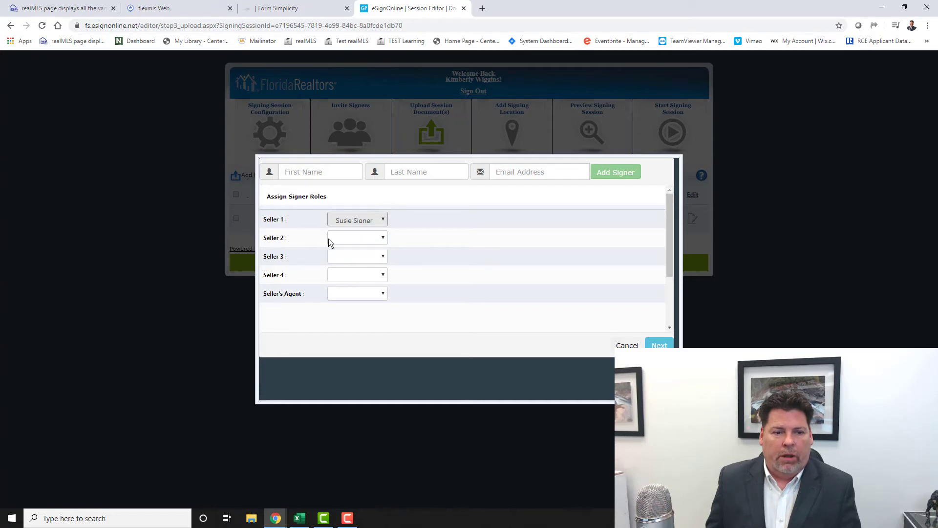
{"action": "left_click", "coordinate": [380, 241]}
{"action": "left_click", "coordinate": [354, 269]}
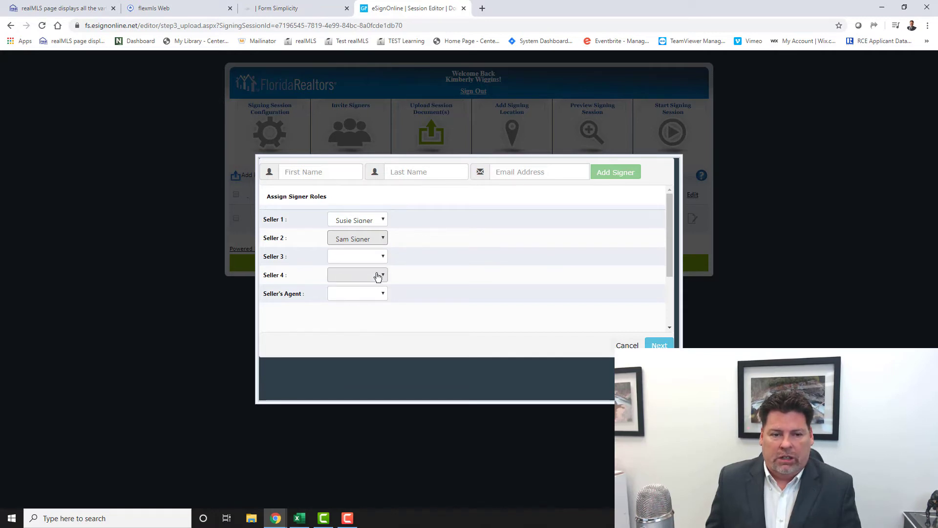
{"action": "left_click", "coordinate": [659, 344]}
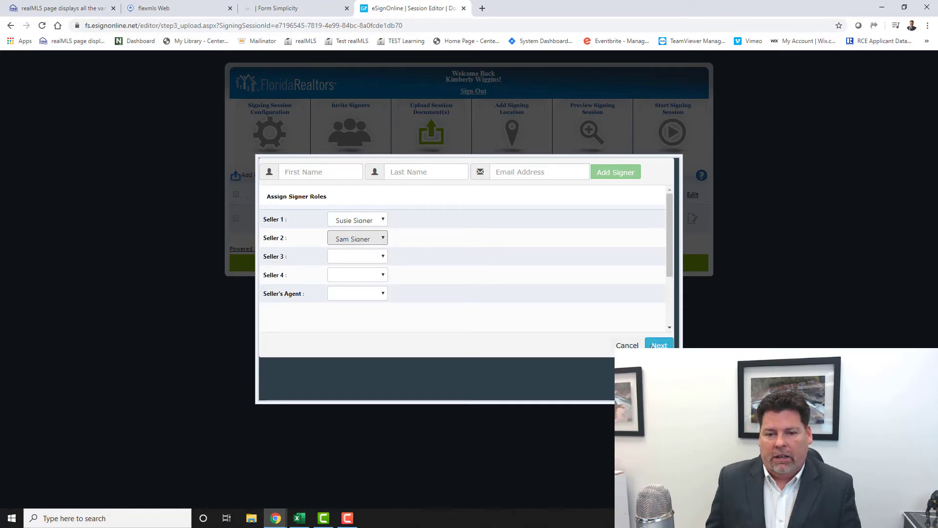
{"action": "left_click", "coordinate": [442, 245]}
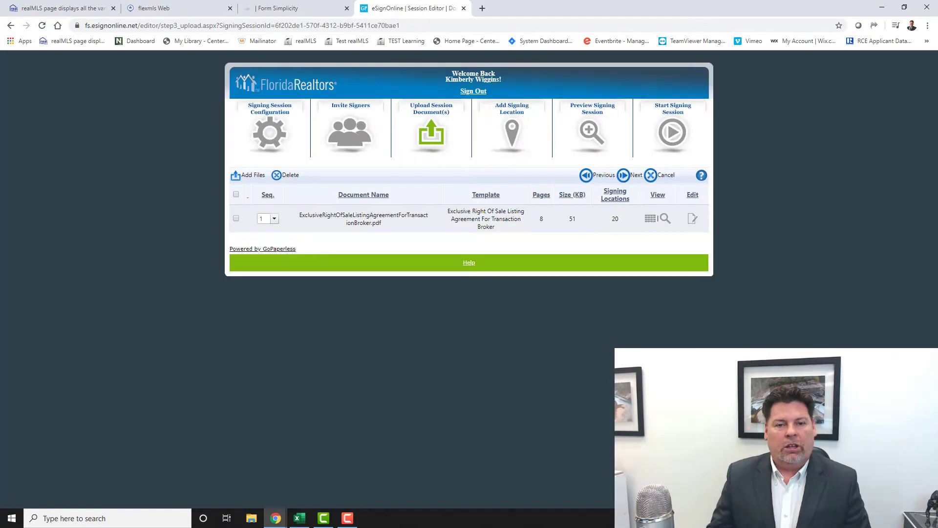
Skip uploading another file and continue to Add Signing Location.
{"action": "left_click", "coordinate": [252, 177]}
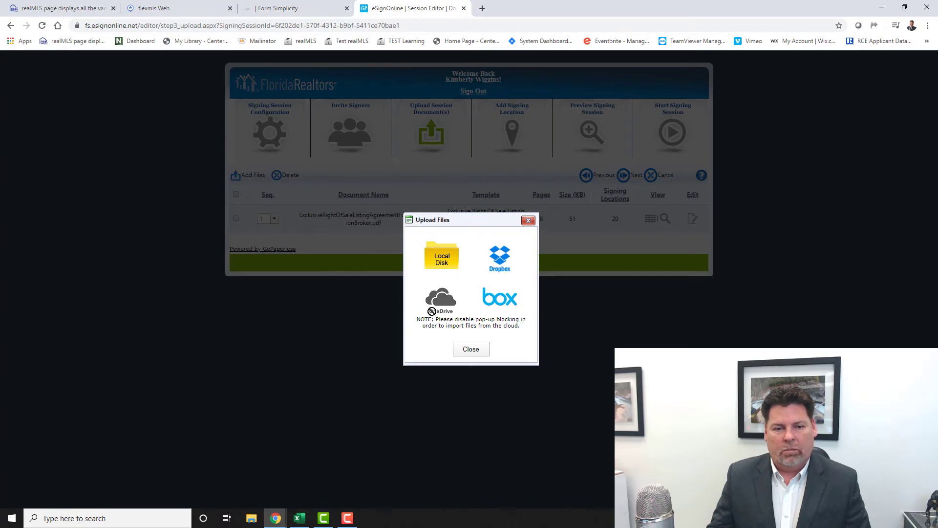
{"action": "left_click", "coordinate": [466, 349]}
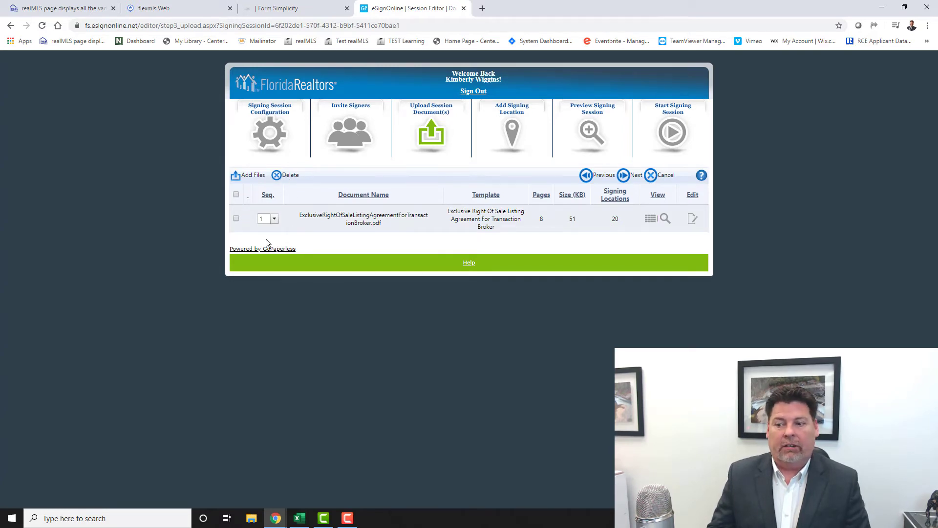
{"action": "left_click", "coordinate": [623, 174]}
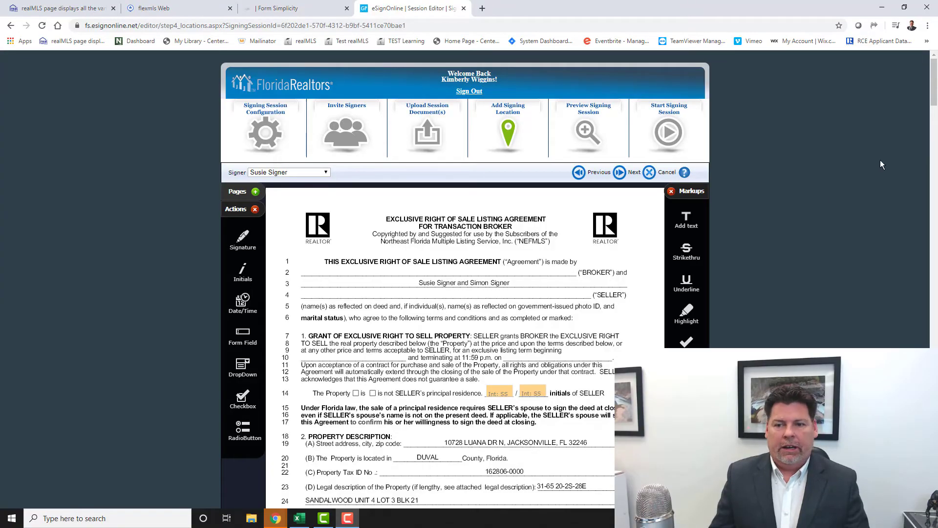
Place a text form field for the first seller on line 361 and the second seller on line 364.
{"action": "left_click_drag", "start_coordinate": [933, 98], "coordinate": [923, 495]}
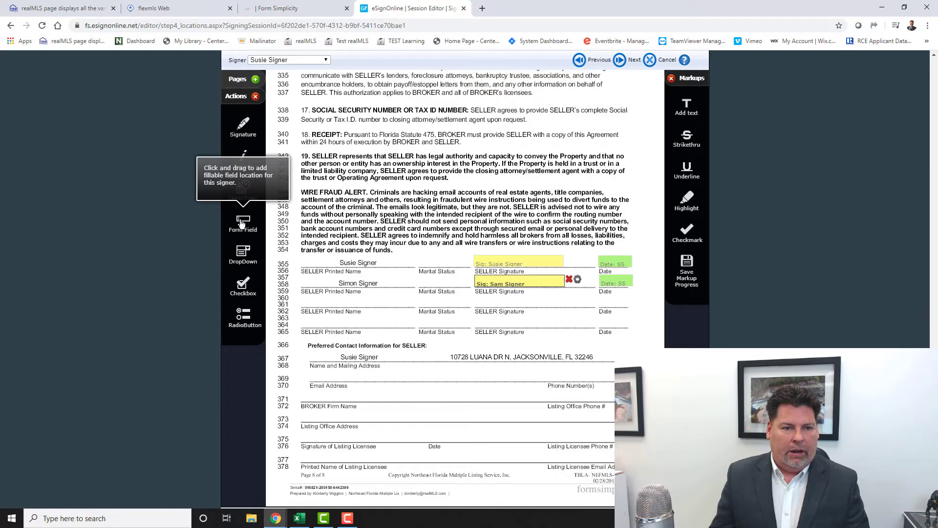
{"action": "left_click_drag", "start_coordinate": [243, 223], "coordinate": [473, 305]}
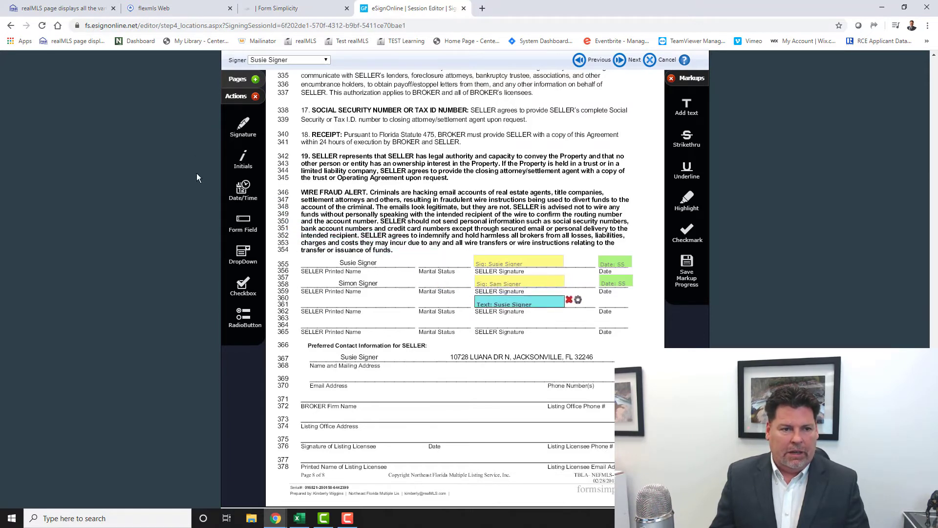
{"action": "left_click", "coordinate": [317, 63]}
{"action": "left_click", "coordinate": [282, 78]}
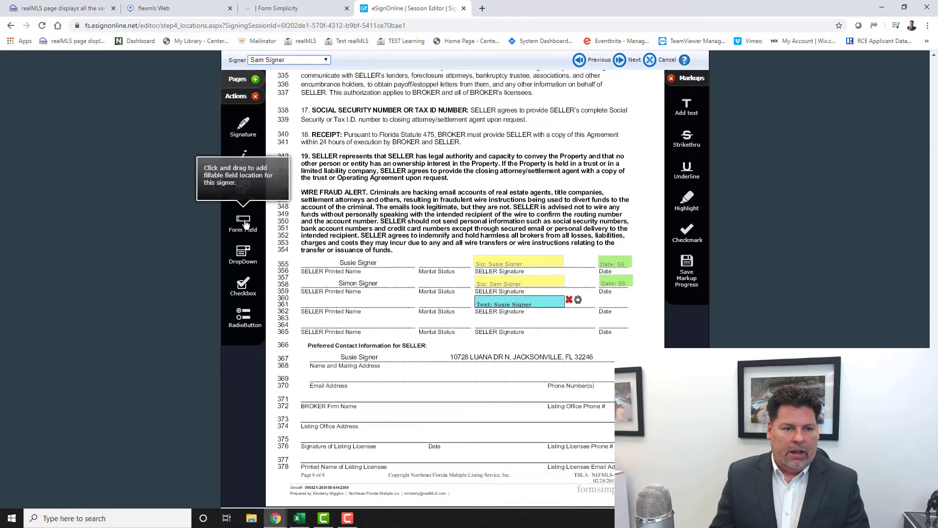
{"action": "left_click_drag", "start_coordinate": [246, 231], "coordinate": [474, 326]}
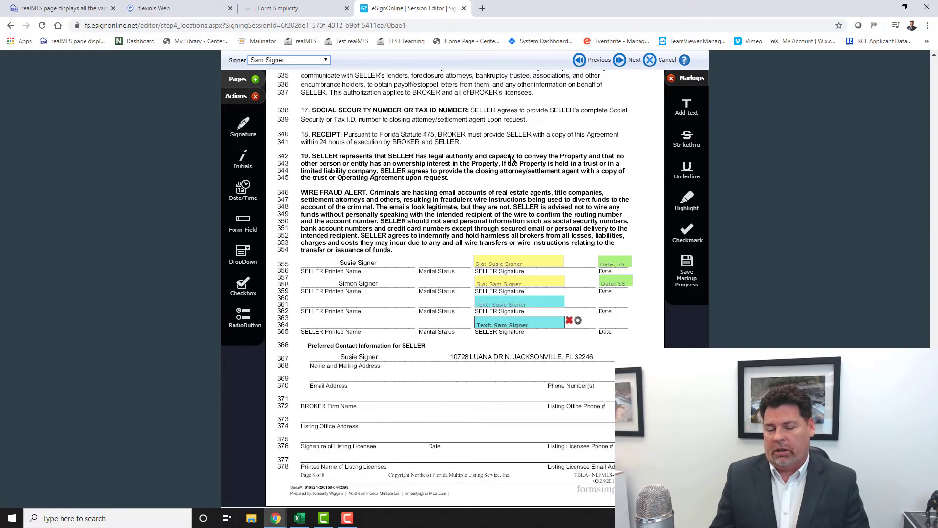
{"action": "scroll", "coordinate": [420, 342], "scroll_direction": "up", "scroll_amount": 5}
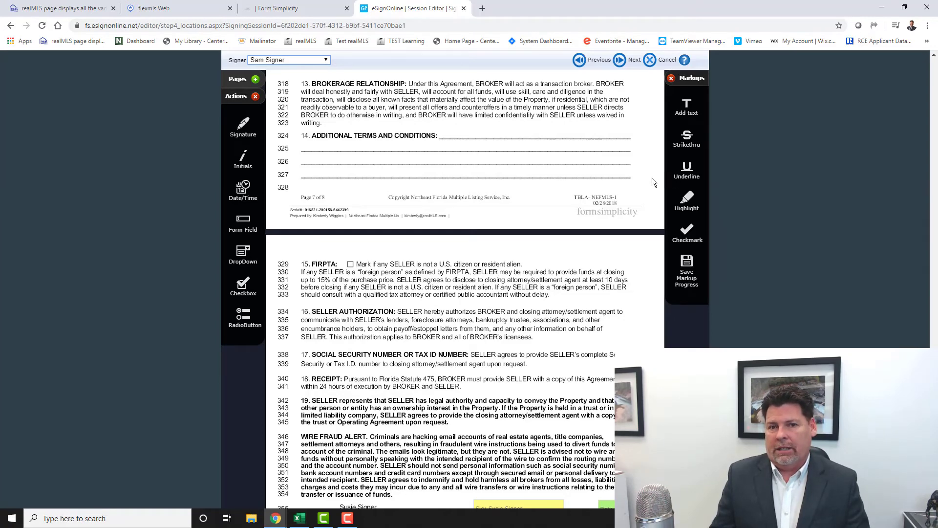
{"action": "scroll", "coordinate": [543, 307], "scroll_direction": "up", "scroll_amount": 7}
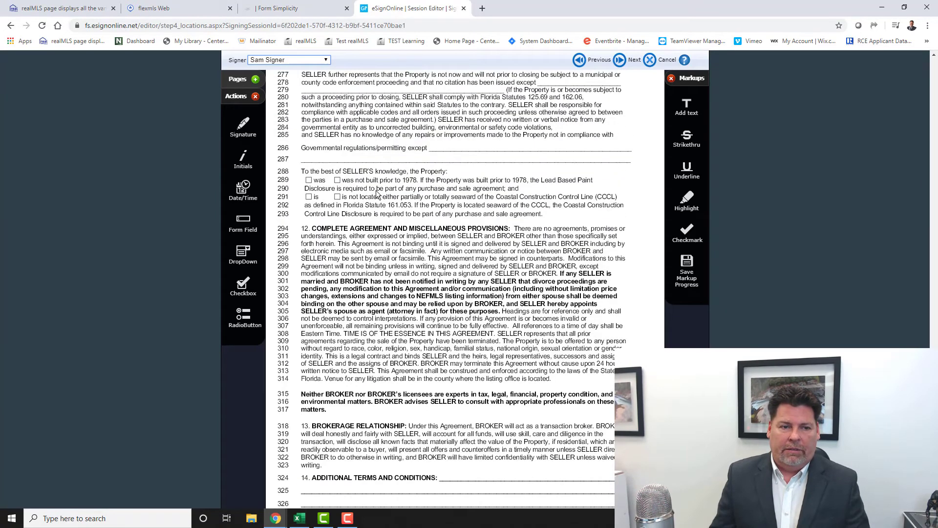
{"action": "left_click", "coordinate": [619, 60]}
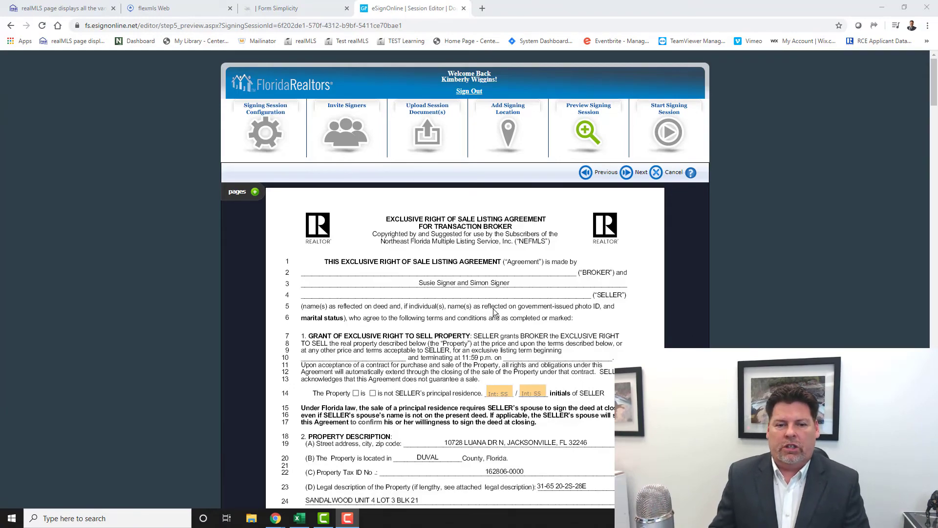
Scroll through every page of the prepared agreement, then continue to Start Signing Session.
{"action": "scroll", "coordinate": [483, 313], "scroll_direction": "down", "scroll_amount": 3}
{"action": "scroll", "coordinate": [482, 315], "scroll_direction": "down", "scroll_amount": 18}
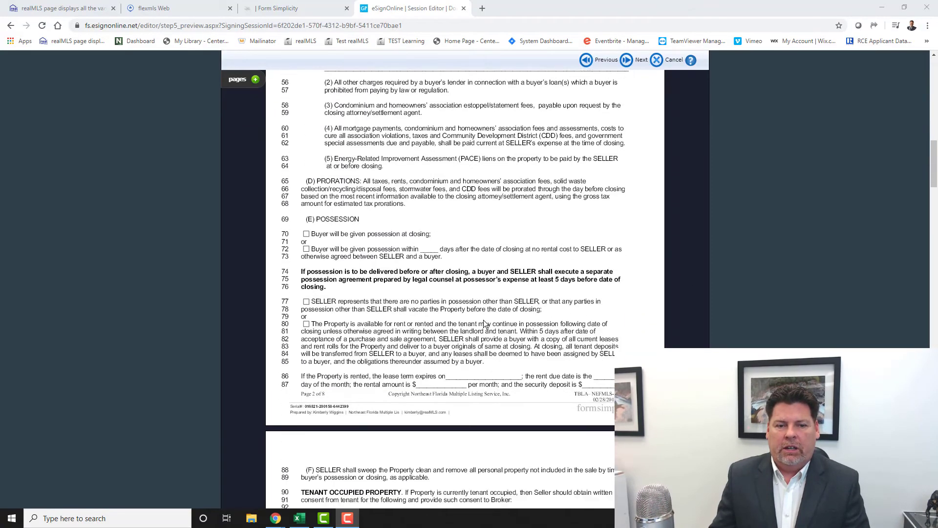
{"action": "scroll", "coordinate": [485, 324], "scroll_direction": "down", "scroll_amount": 15}
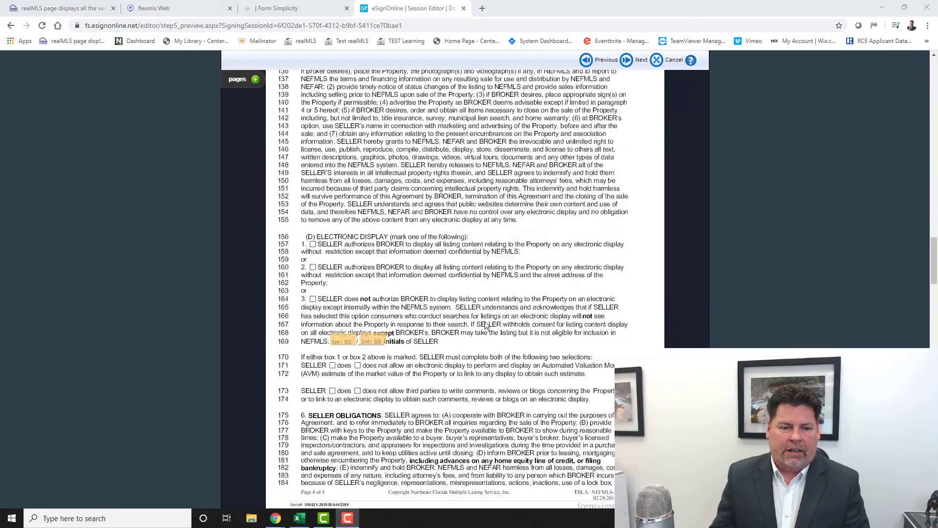
{"action": "scroll", "coordinate": [484, 321], "scroll_direction": "down", "scroll_amount": 10}
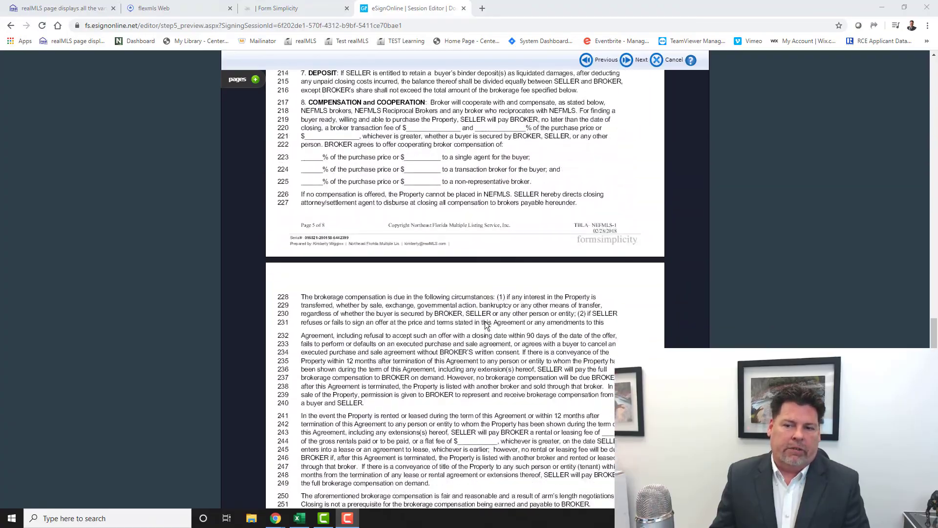
{"action": "scroll", "coordinate": [902, 311], "scroll_direction": "down", "scroll_amount": 20}
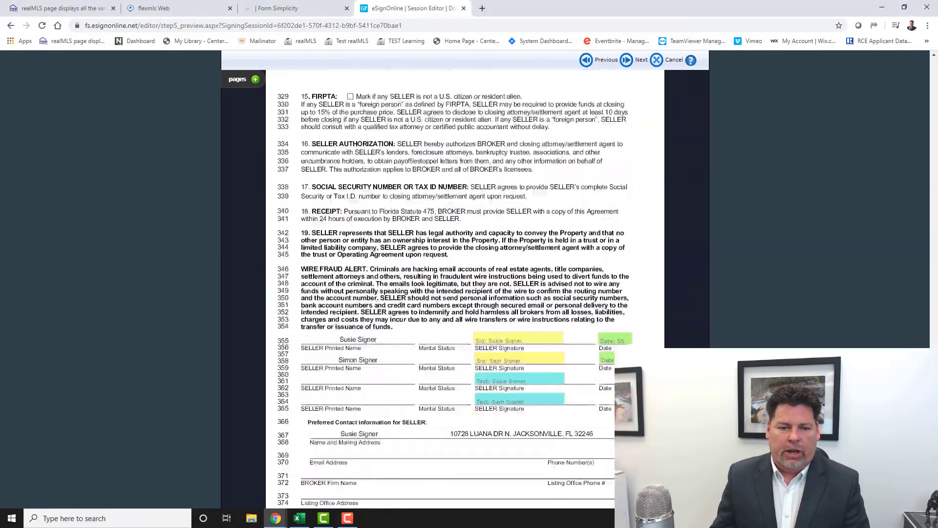
{"action": "scroll", "coordinate": [675, 259], "scroll_direction": "up", "scroll_amount": 20}
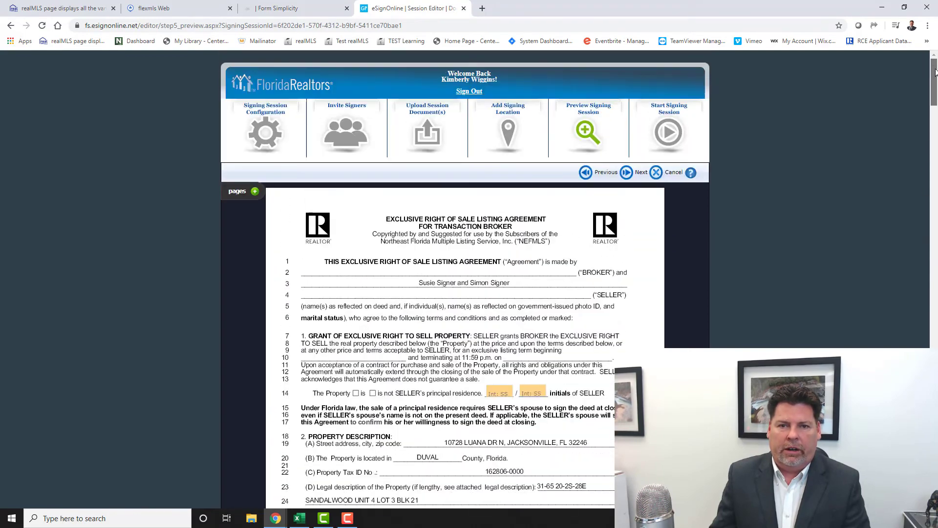
{"action": "left_click", "coordinate": [627, 173]}
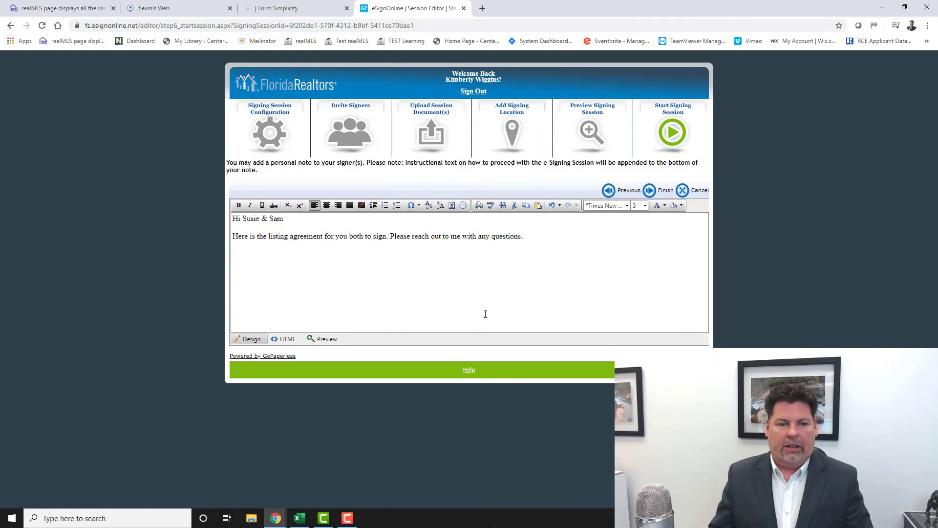
Preview the personal note to both sellers and finish to send the signing session.
{"action": "left_click", "coordinate": [324, 338]}
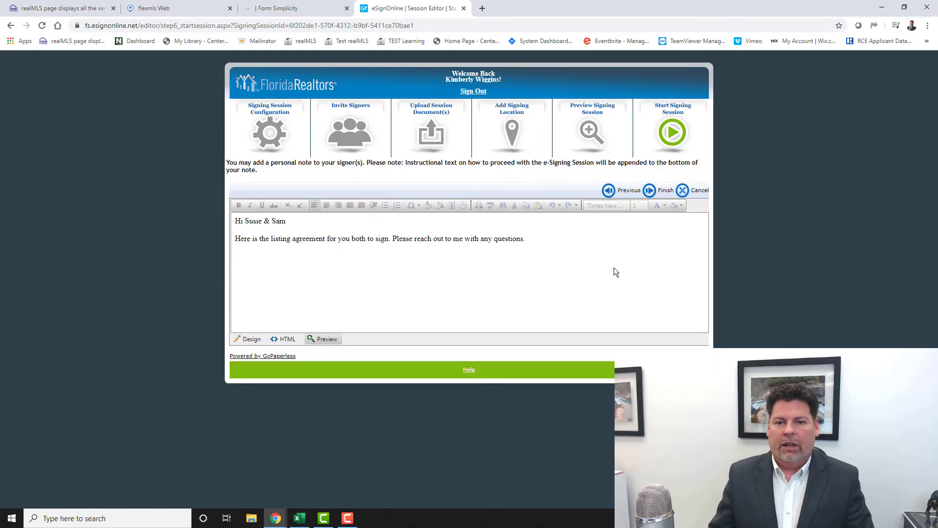
{"action": "left_click", "coordinate": [653, 191]}
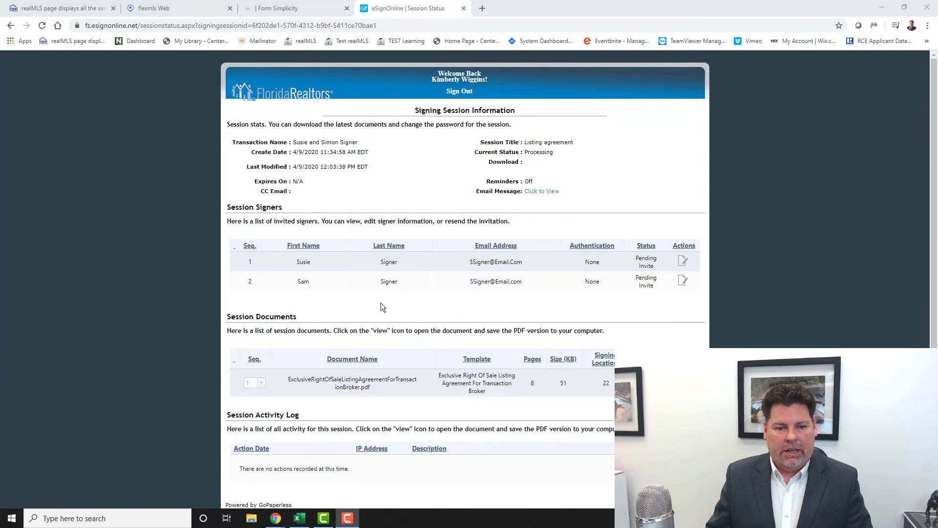
Check the first signer's details without changes, then switch back to the Form Simplicity tab.
{"action": "left_click", "coordinate": [683, 262]}
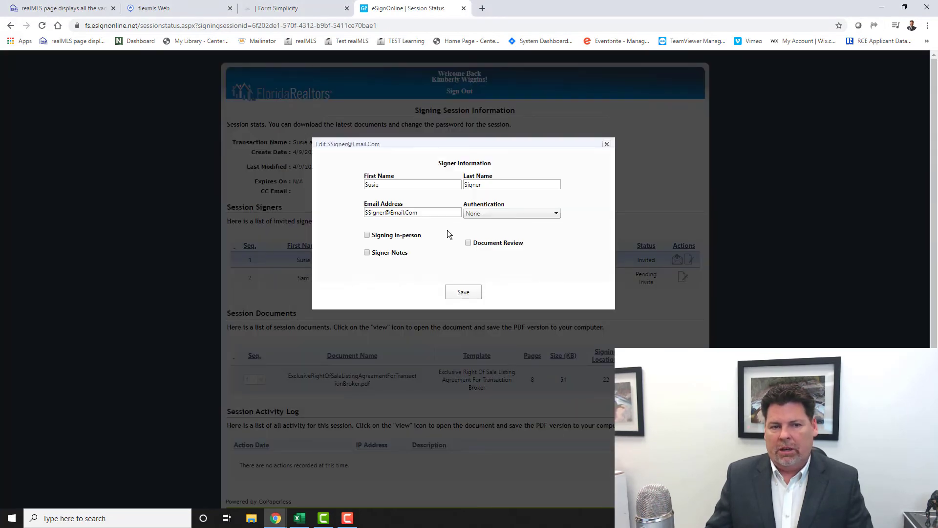
{"action": "left_click", "coordinate": [606, 145]}
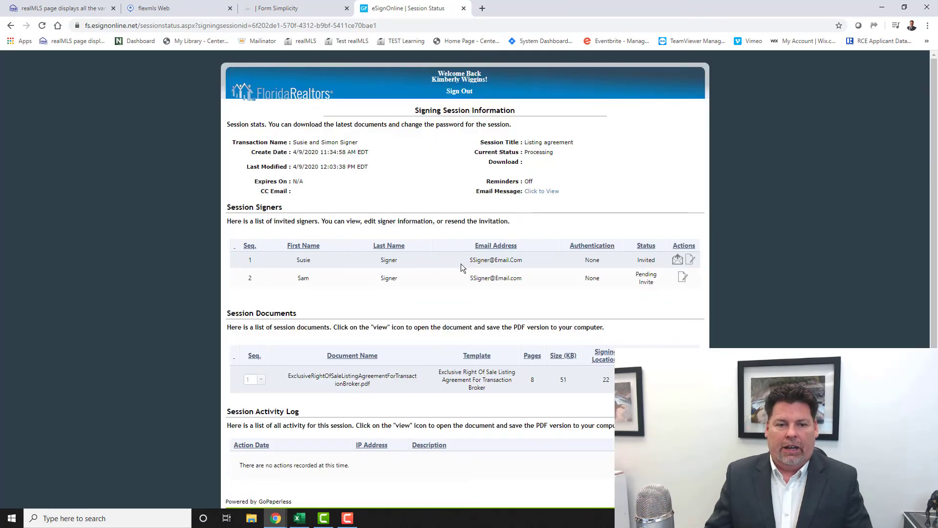
{"action": "scroll", "coordinate": [447, 286], "scroll_direction": "down", "scroll_amount": 1}
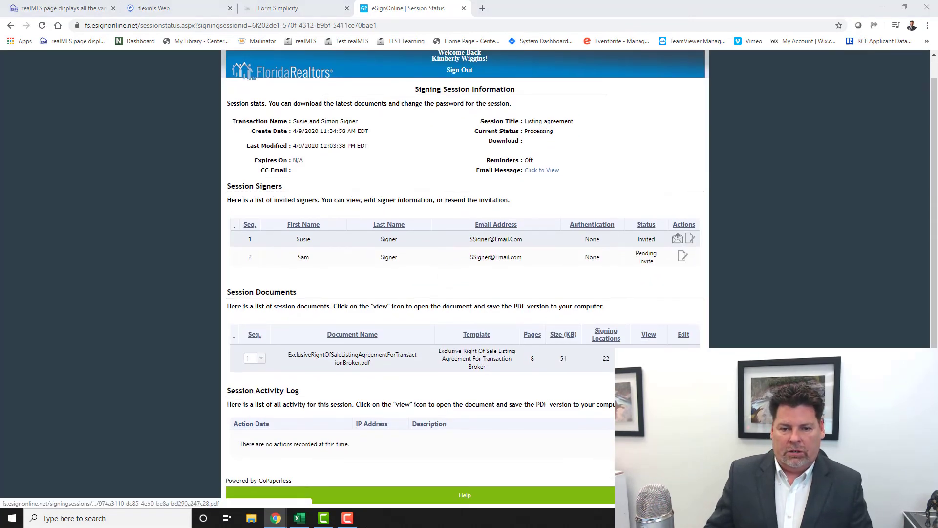
{"action": "key", "text": "ctrl+shift+Tab"}
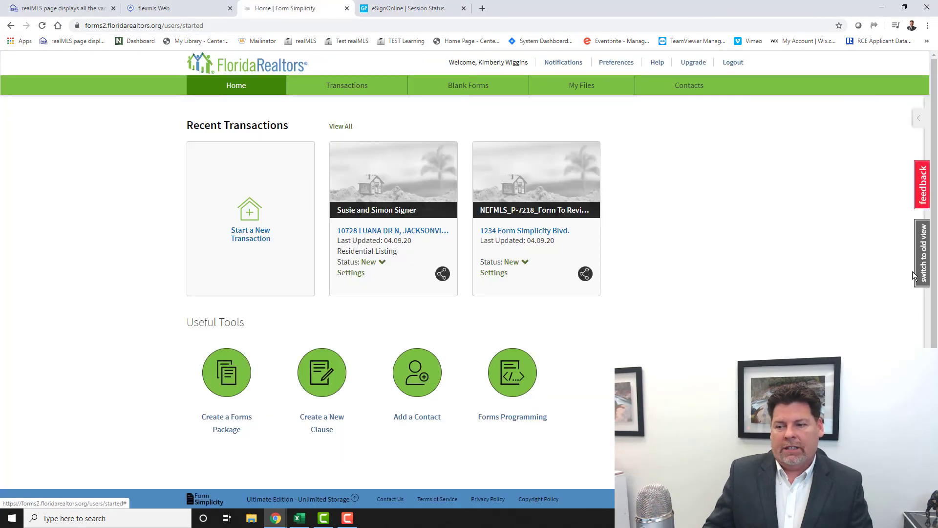
View the Sent status details of the transaction's Listing agreement eSign session.
{"action": "left_click", "coordinate": [382, 180]}
{"action": "scroll", "coordinate": [377, 257], "scroll_direction": "down", "scroll_amount": 5}
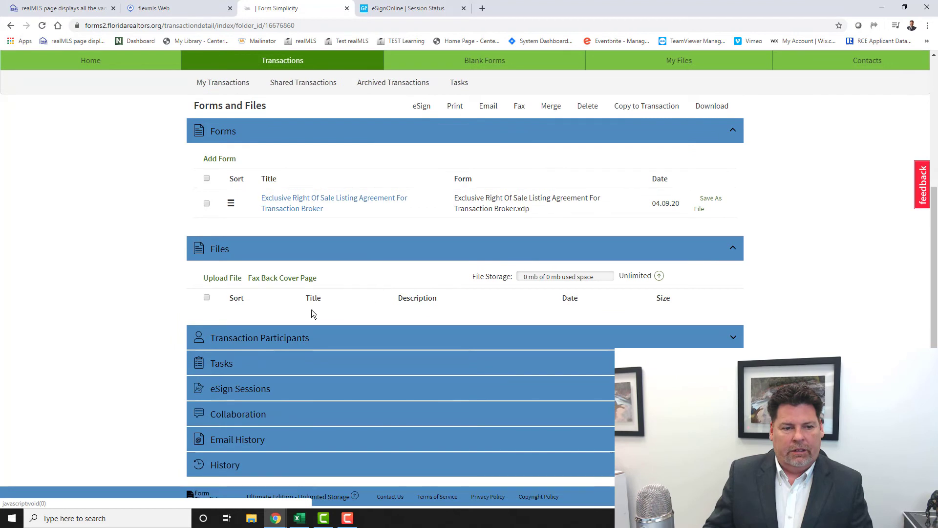
{"action": "left_click", "coordinate": [260, 388]}
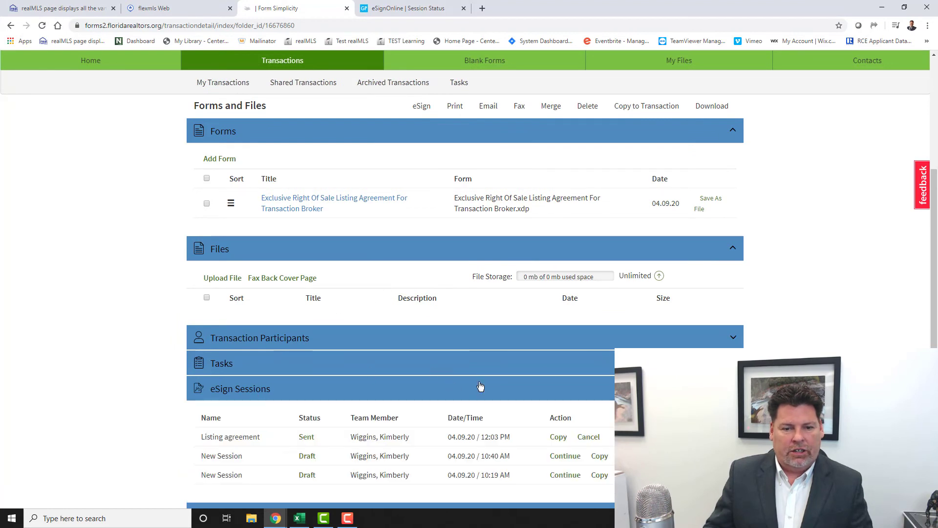
{"action": "scroll", "coordinate": [480, 386], "scroll_direction": "down", "scroll_amount": 2}
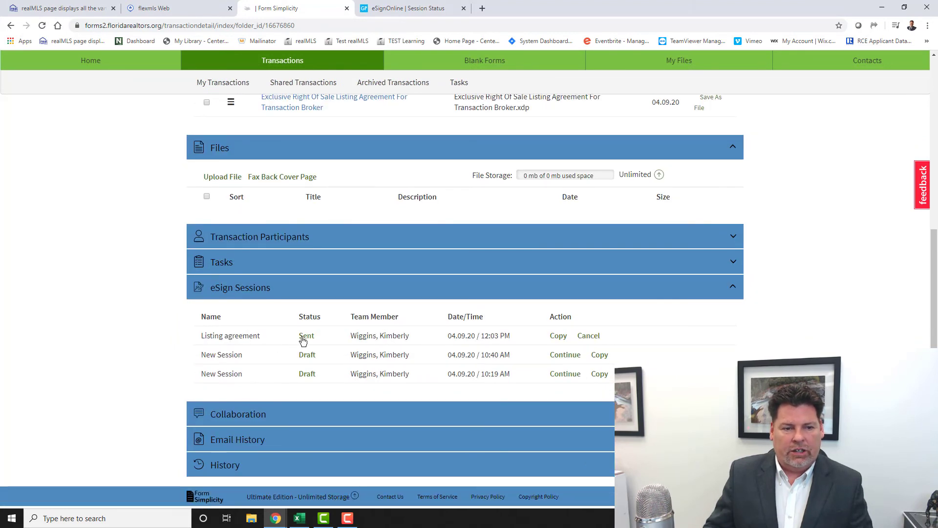
{"action": "left_click", "coordinate": [305, 336]}
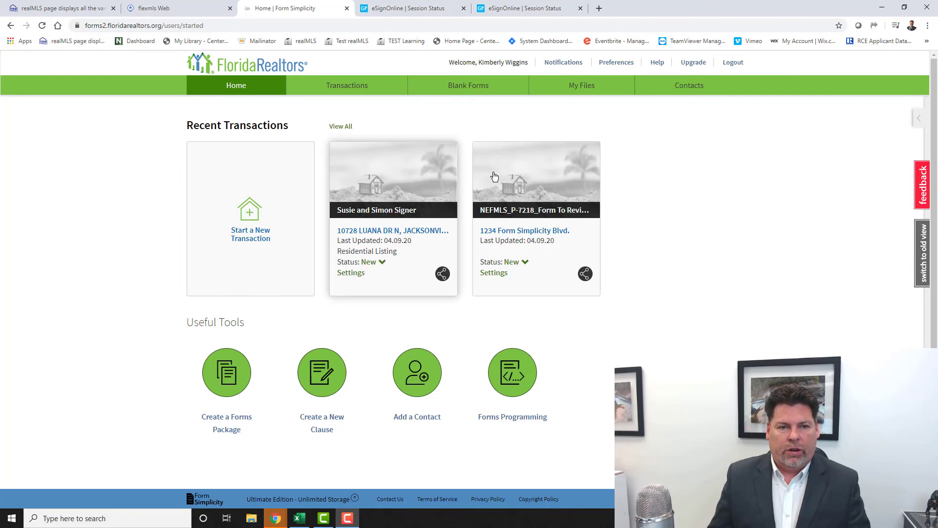
Show the Help Center's Additional Support Options for contacting tech support.
{"action": "left_click", "coordinate": [657, 63]}
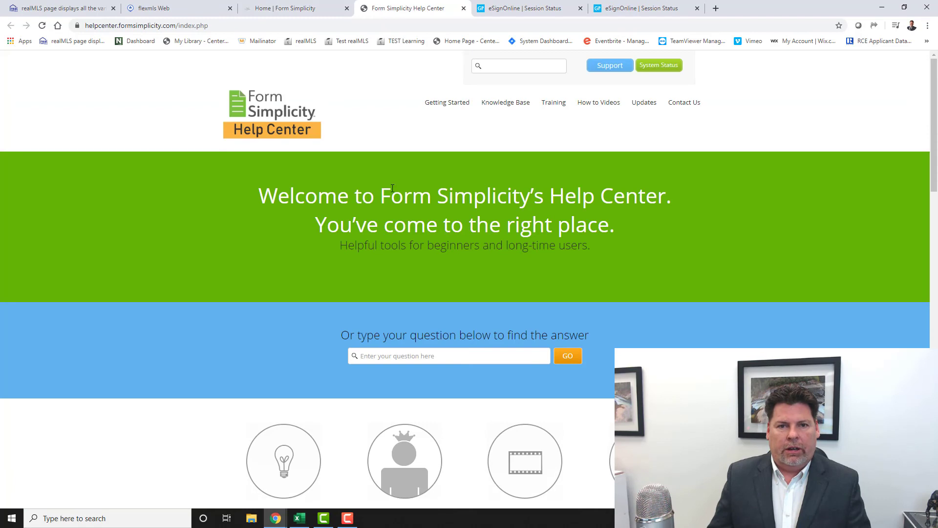
{"action": "left_click", "coordinate": [685, 109]}
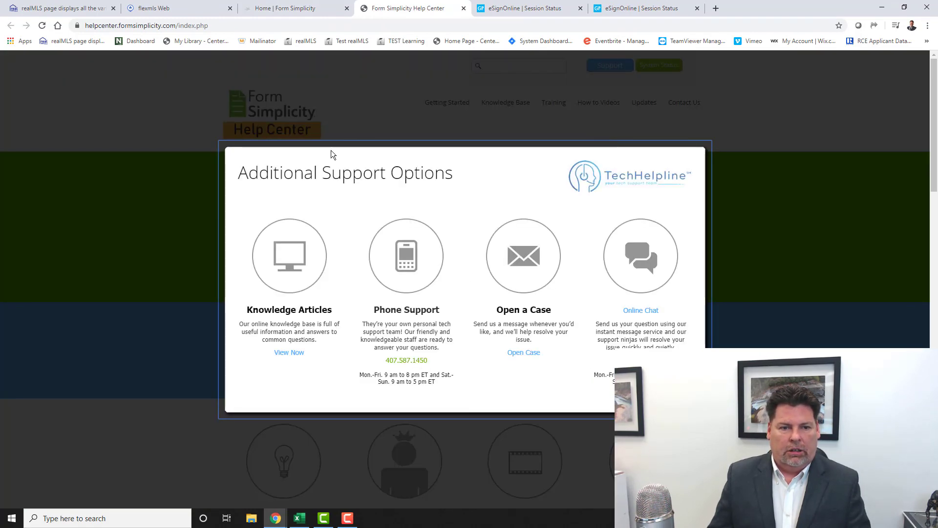